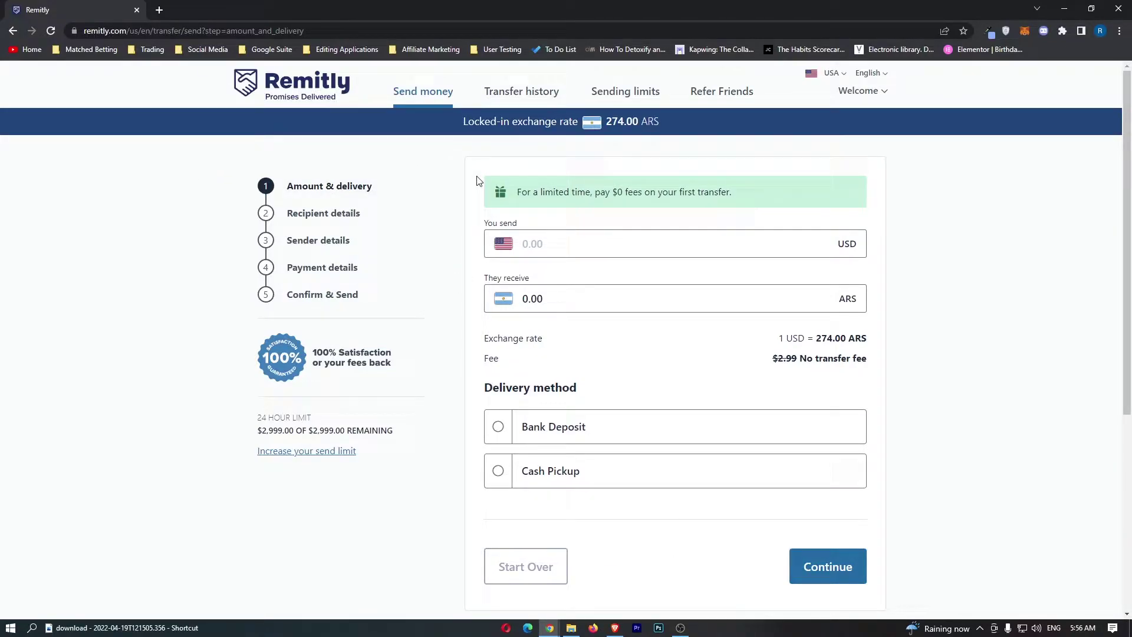
# Choose Germany as the sending country from the country list.
pyautogui.click(833, 75)
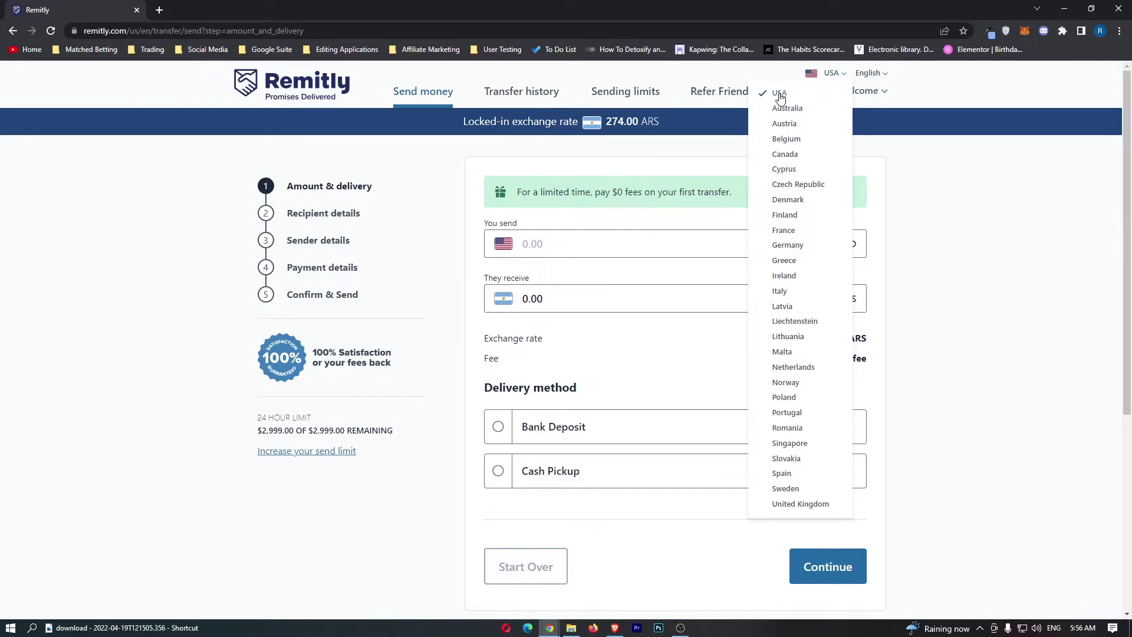
pyautogui.click(784, 253)
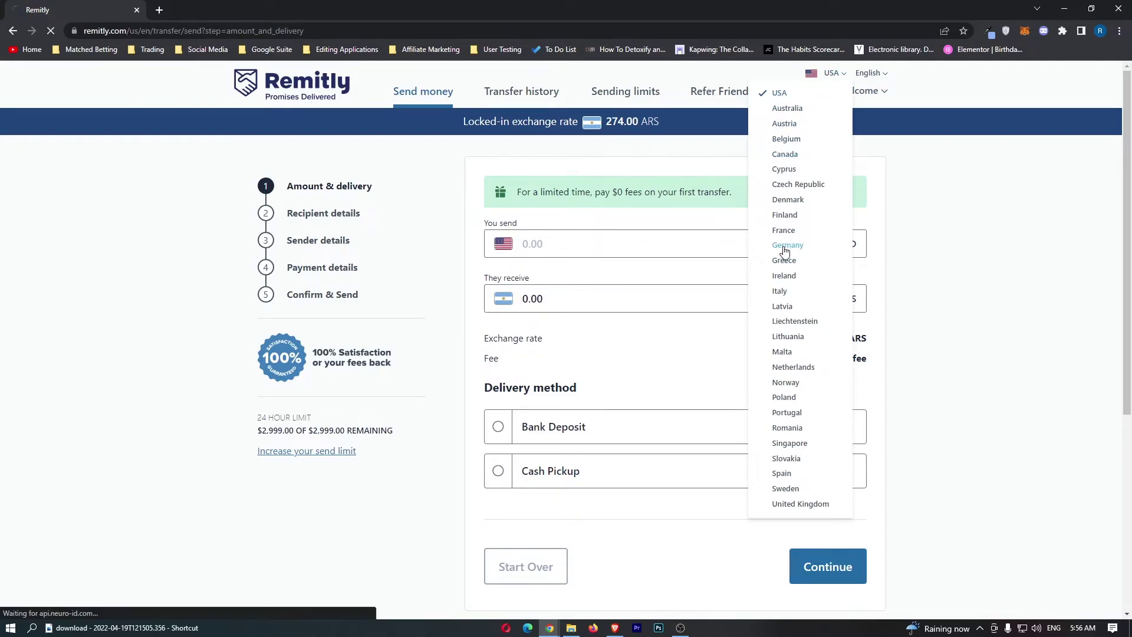